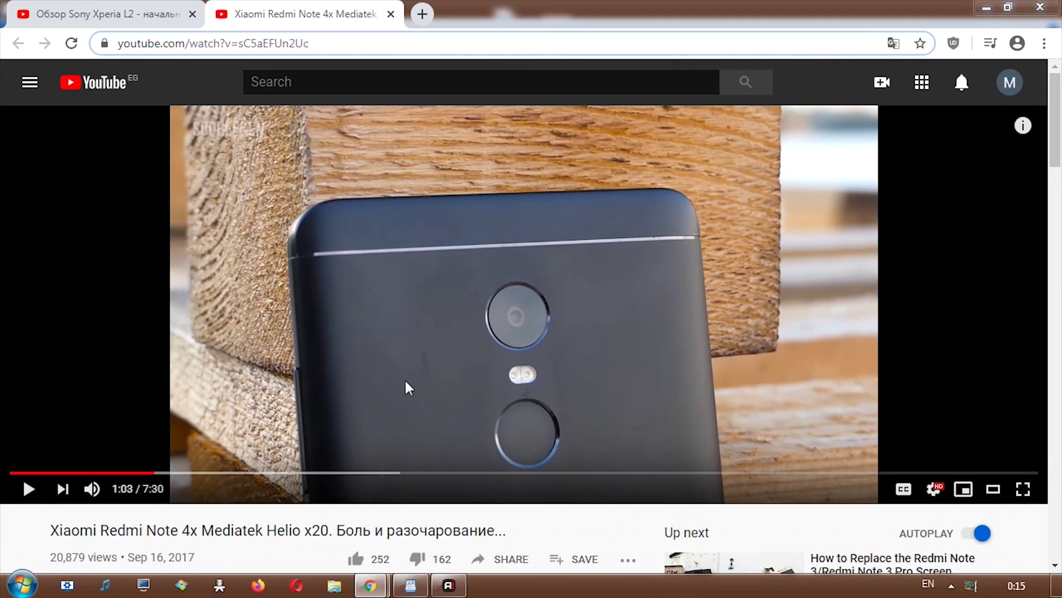
pyautogui.scroll(-5, 404, 378)
pyautogui.scroll(-4, 218, 395)
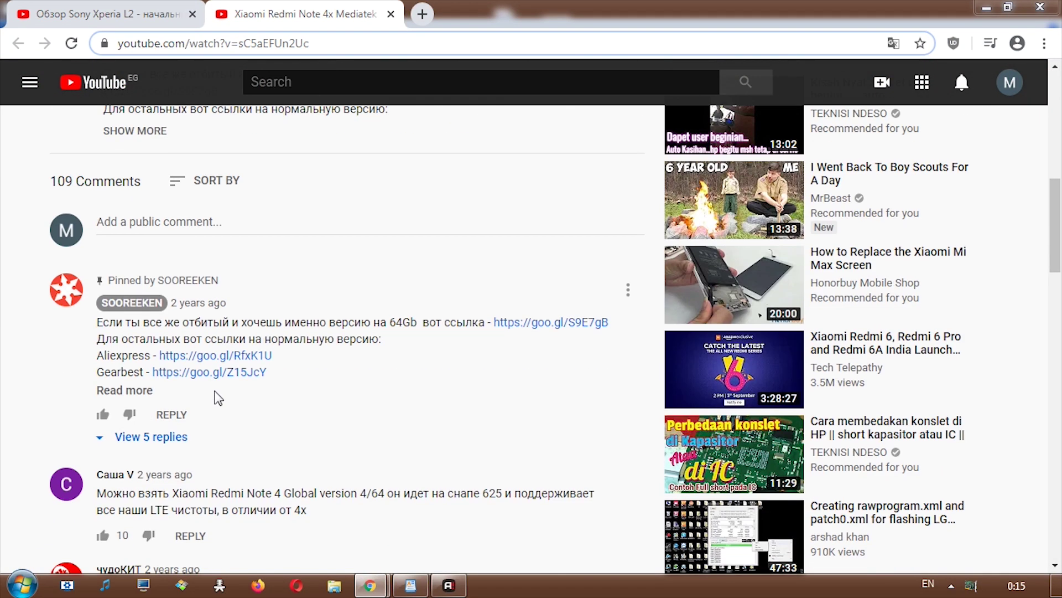
pyautogui.scroll(-4, 265, 454)
# Step: Ask Chrome to translate the Russian YouTube comments into English, then retry after it fails
pyautogui.rightClick(316, 258)
pyautogui.click(348, 376)
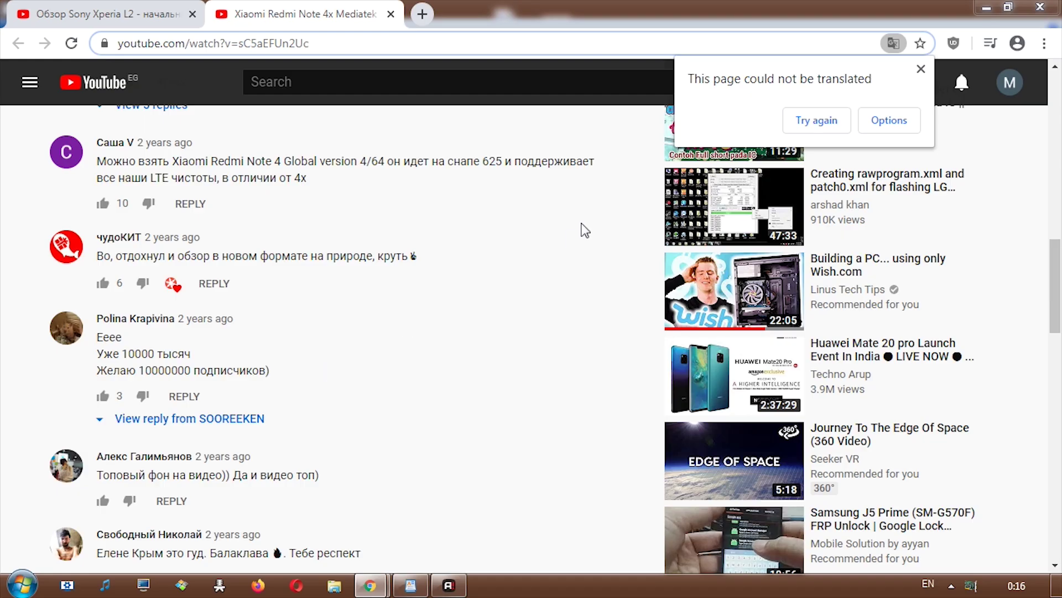
pyautogui.click(805, 124)
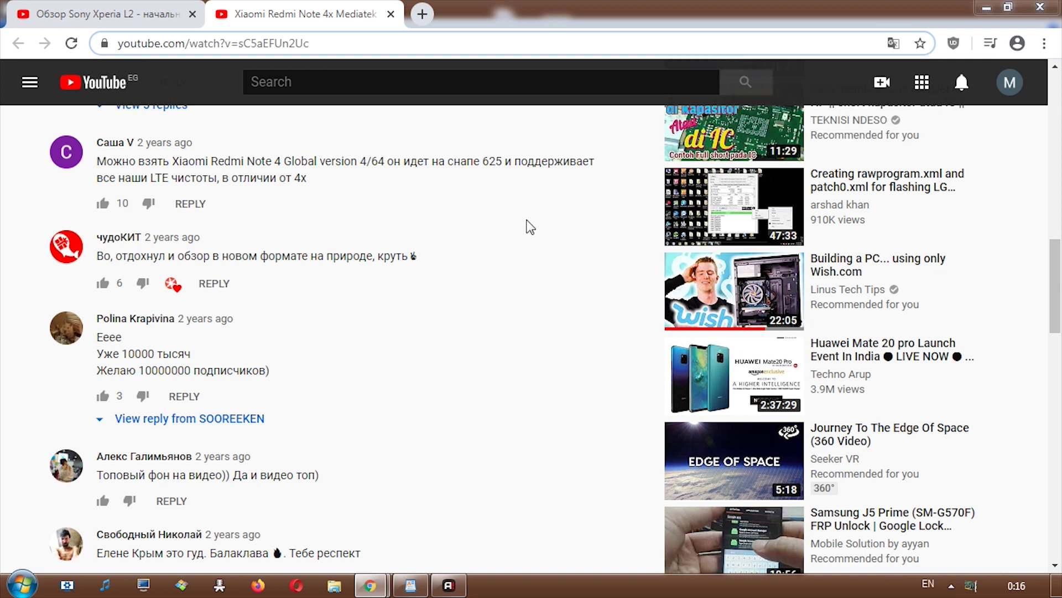
# Step: Change the page language to Russian and translate the YouTube comments into English
pyautogui.click(892, 44)
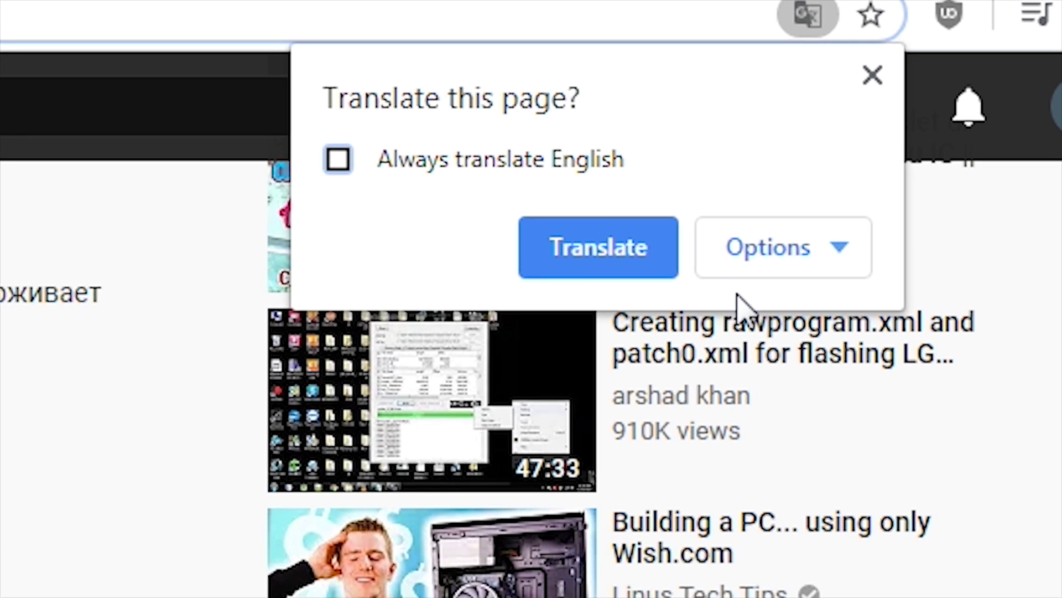
pyautogui.click(883, 141)
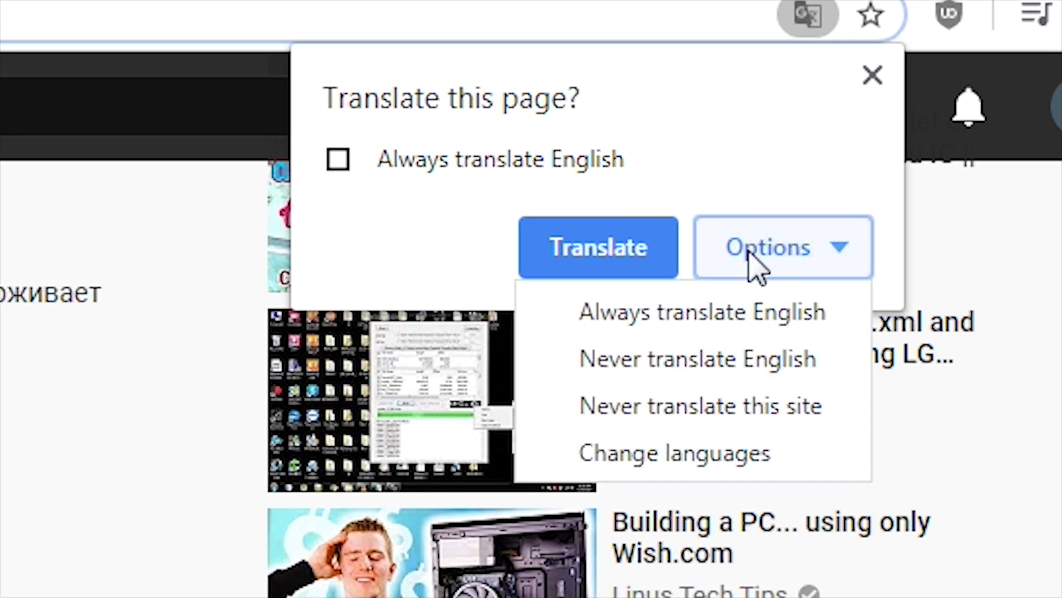
pyautogui.click(675, 454)
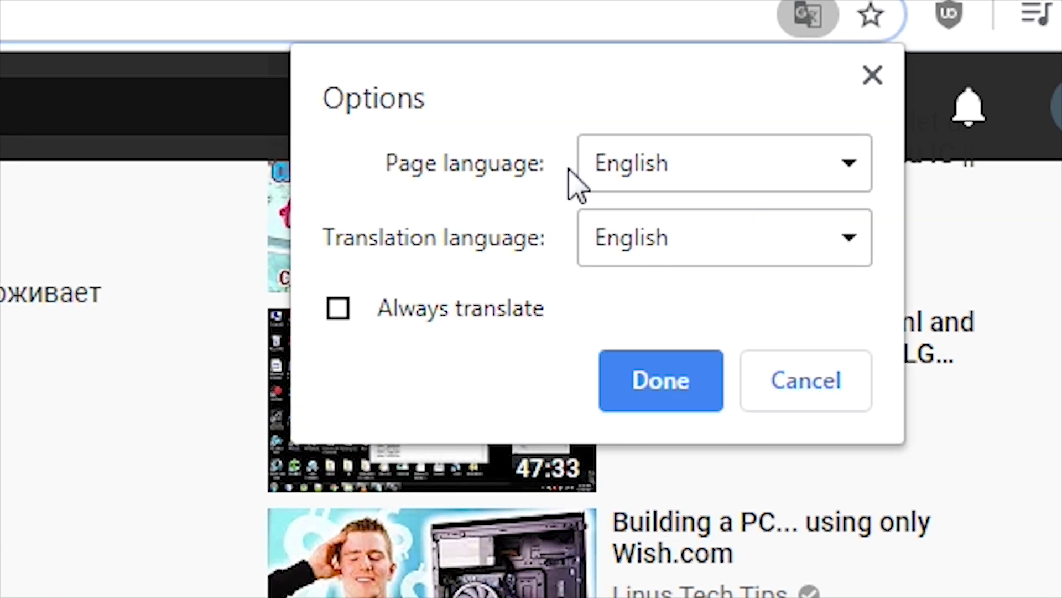
pyautogui.click(639, 163)
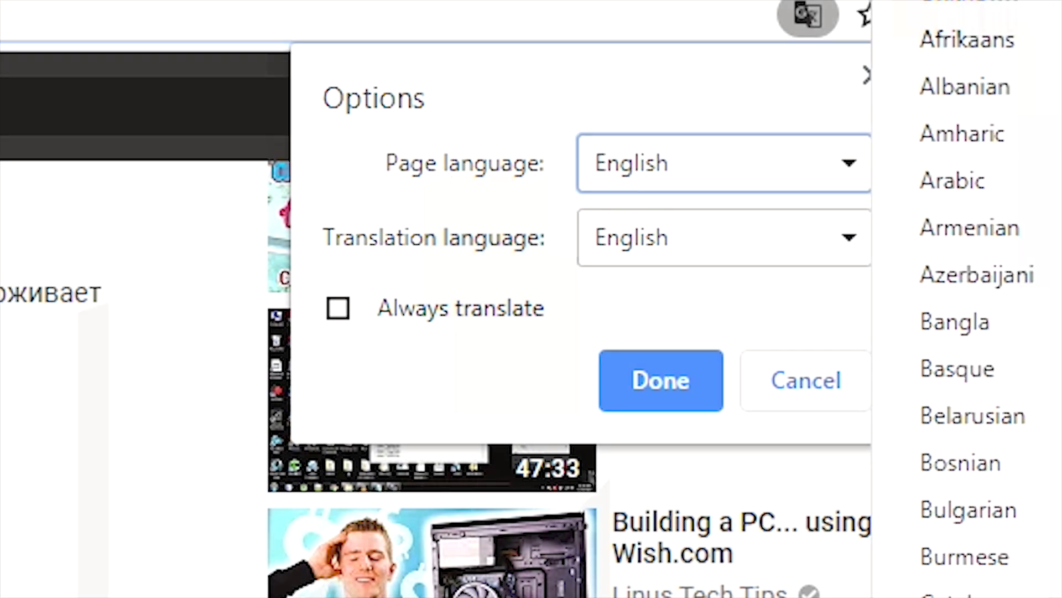
pyautogui.scroll(-3, 963, 540)
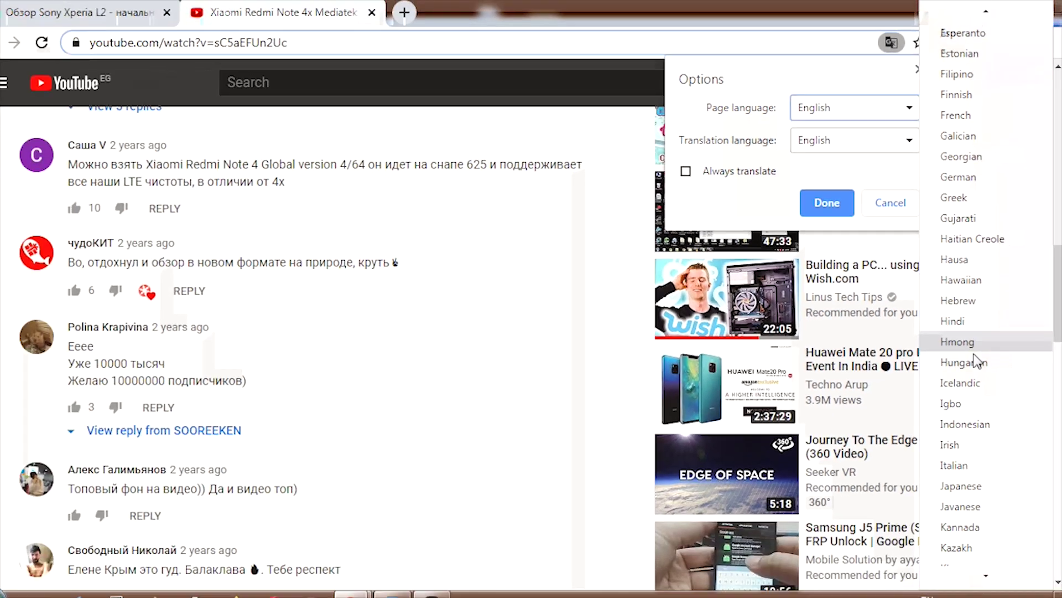
pyautogui.scroll(-3, 975, 375)
pyautogui.scroll(-3, 976, 375)
pyautogui.scroll(-2, 976, 375)
pyautogui.scroll(-3, 975, 375)
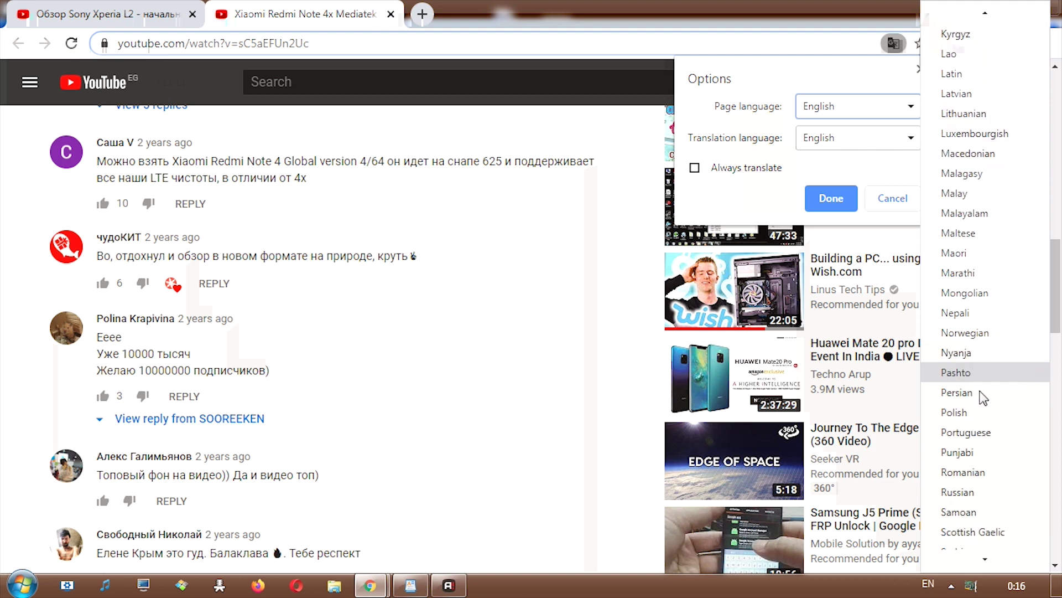
pyautogui.click(967, 410)
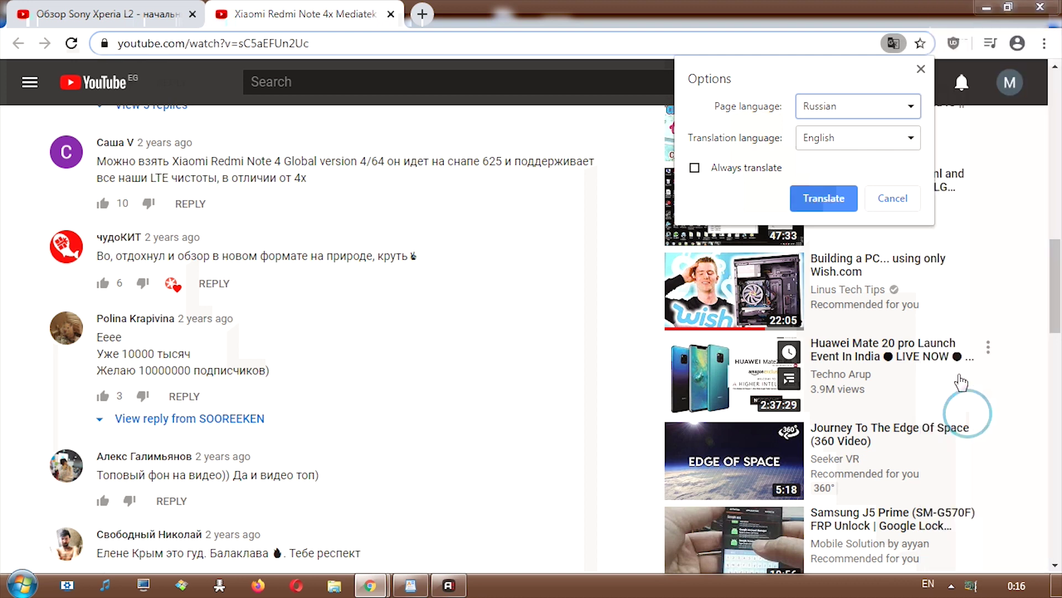
pyautogui.click(823, 198)
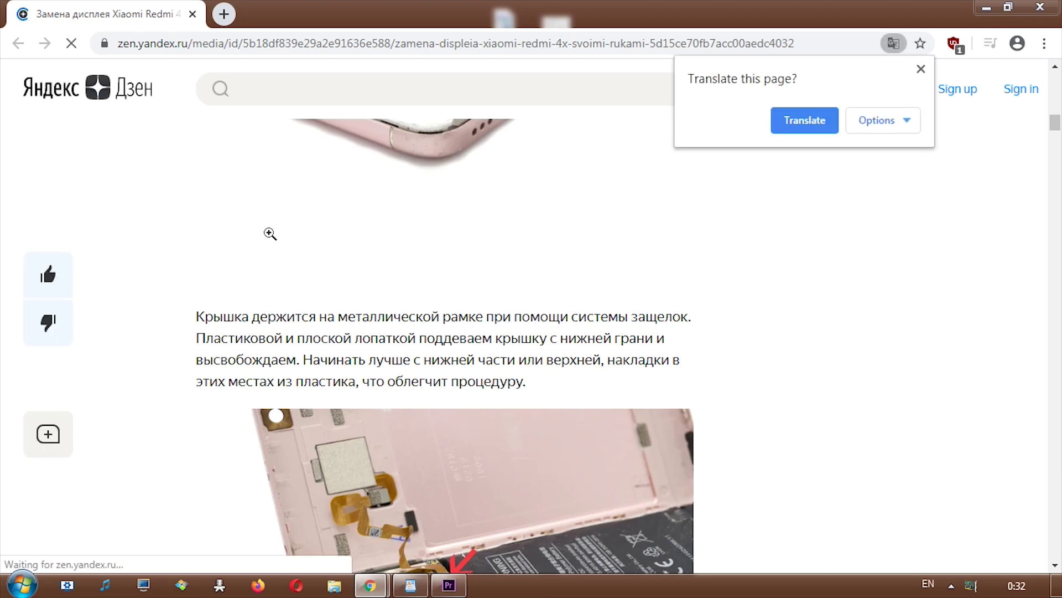
pyautogui.scroll(5, 350, 278)
pyautogui.scroll(5, 357, 333)
pyautogui.scroll(-3, 364, 360)
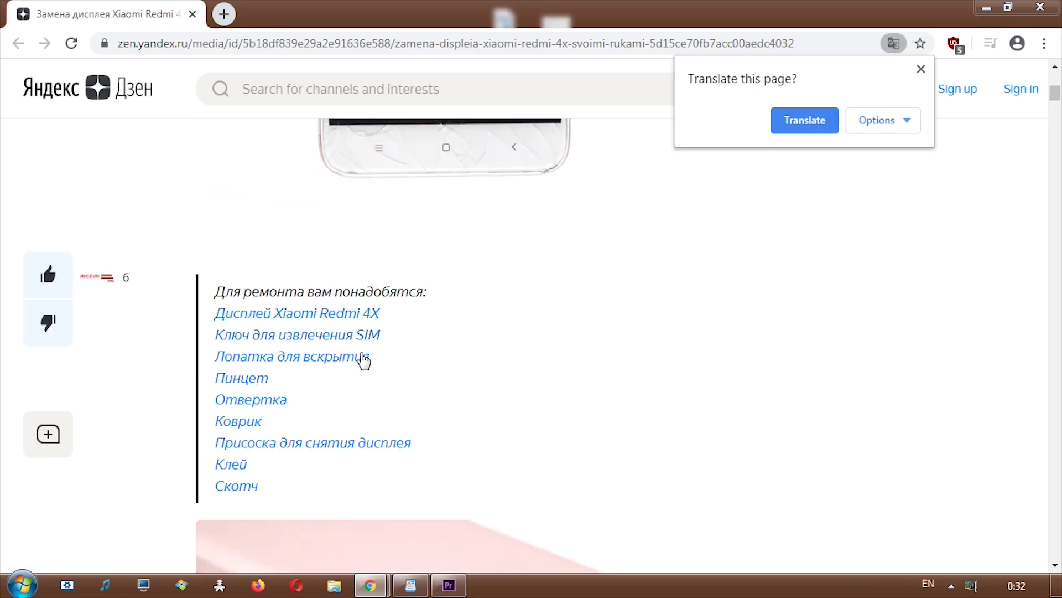
pyautogui.scroll(-5, 364, 359)
pyautogui.scroll(-4, 364, 359)
pyautogui.scroll(-4, 357, 349)
pyautogui.scroll(-2, 462, 274)
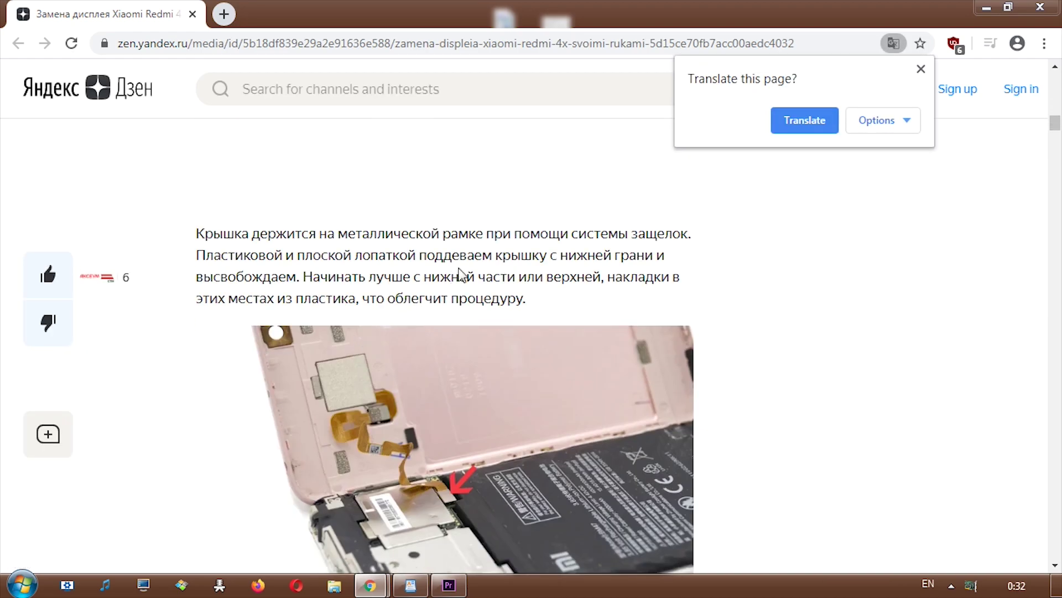
# Step: Translate the Yandex Zen display-repair article into English and dismiss the translation notice
pyautogui.click(804, 120)
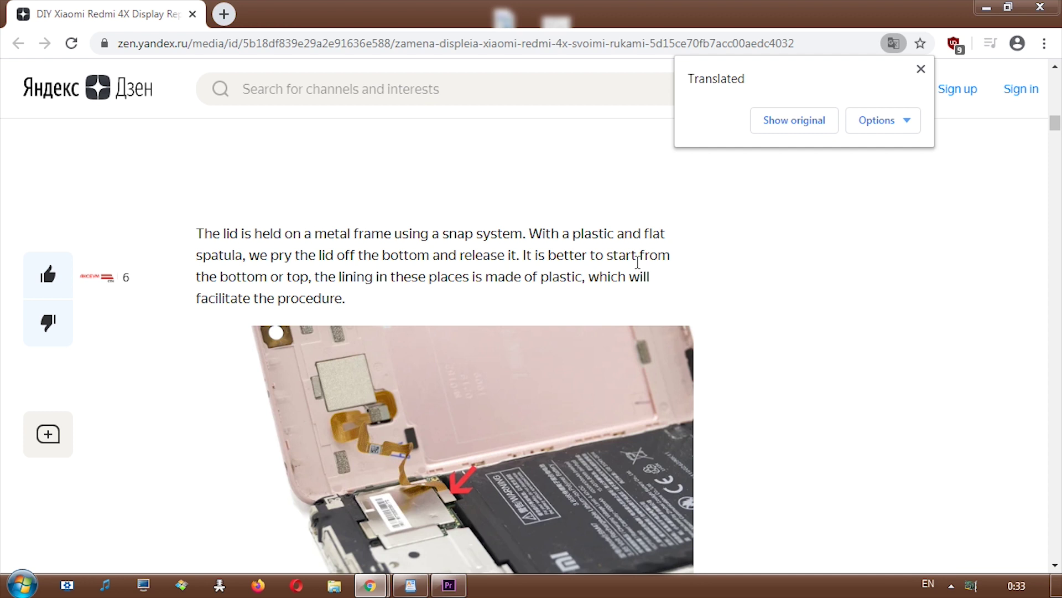
pyautogui.click(920, 69)
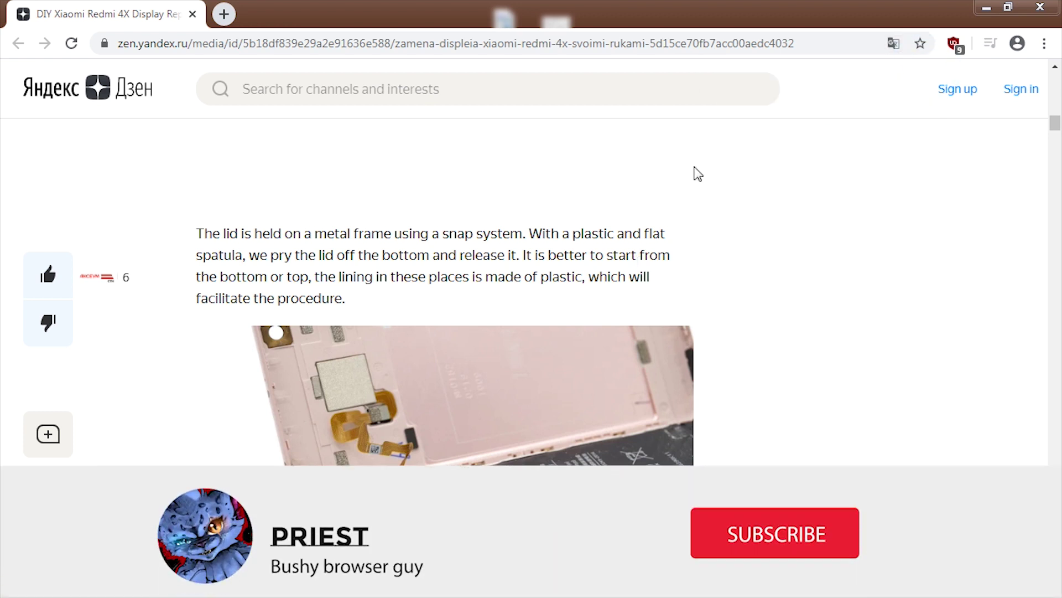